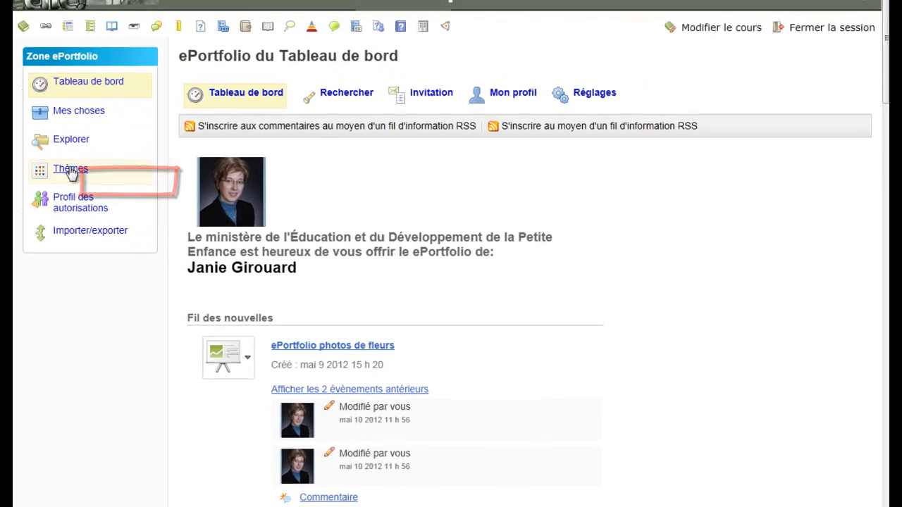
# Step: Open the ePortfolio themes page and look through the available themes and their previews
pyautogui.click(59, 168)
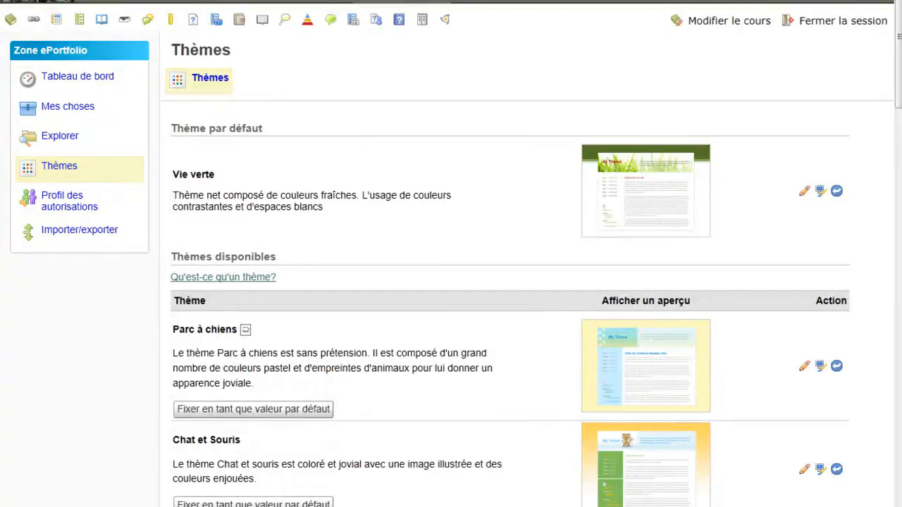
pyautogui.scroll(-10, 451, 282)
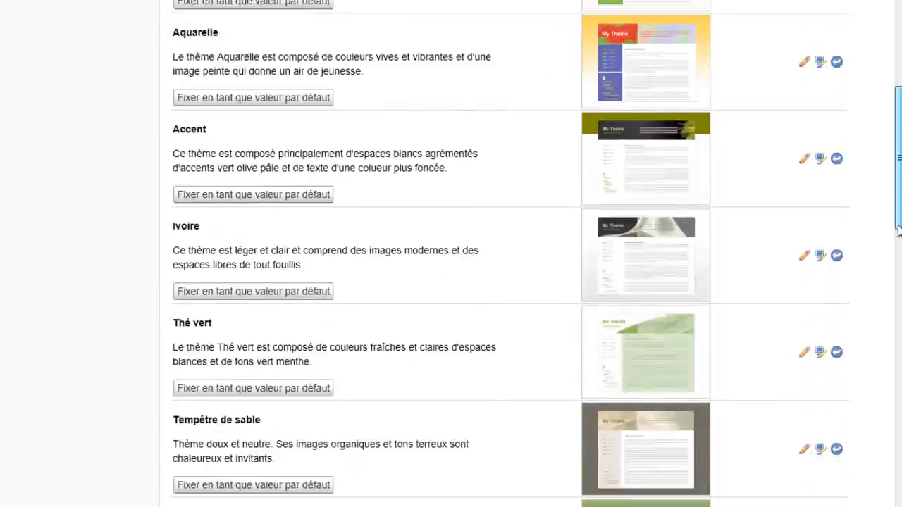
pyautogui.moveTo(899, 213); pyautogui.dragTo(900, 36)
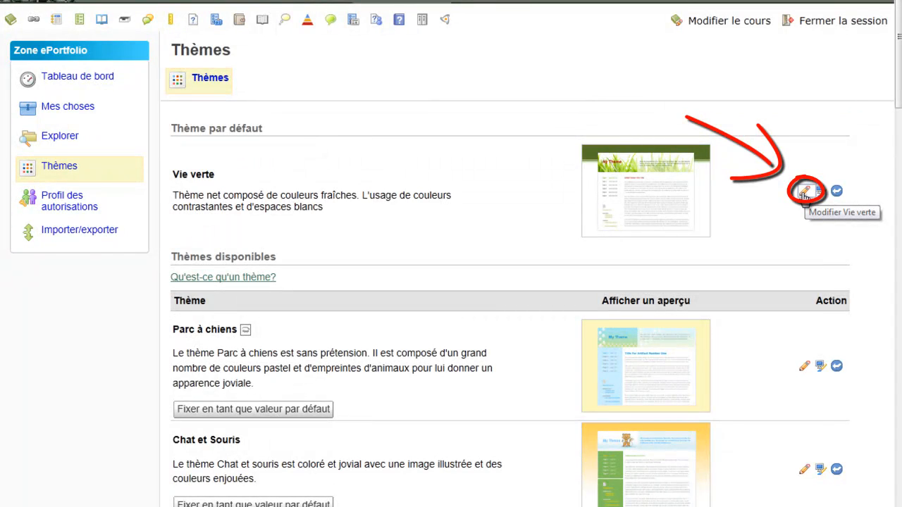
# Step: Open the properties of the default theme Vie verte, review its details and locking options, and leave without saving
pyautogui.click(804, 193)
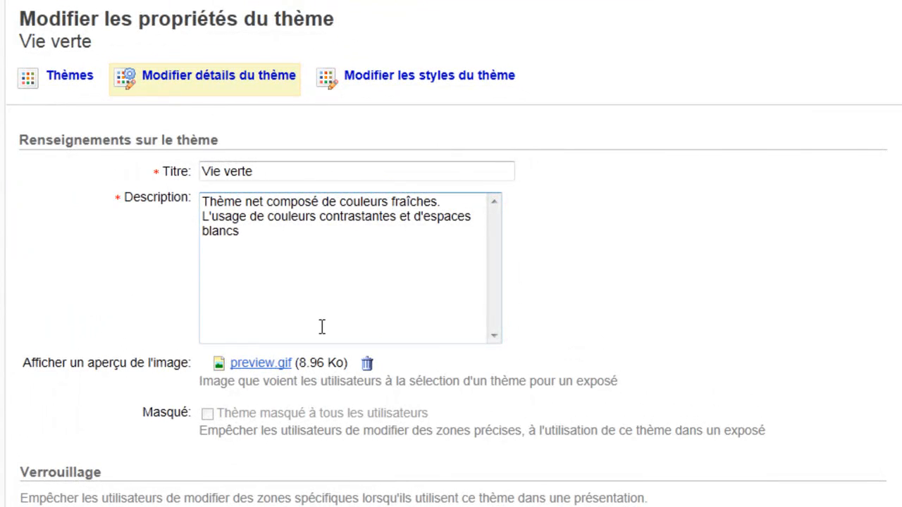
pyautogui.scroll(-3, 322, 326)
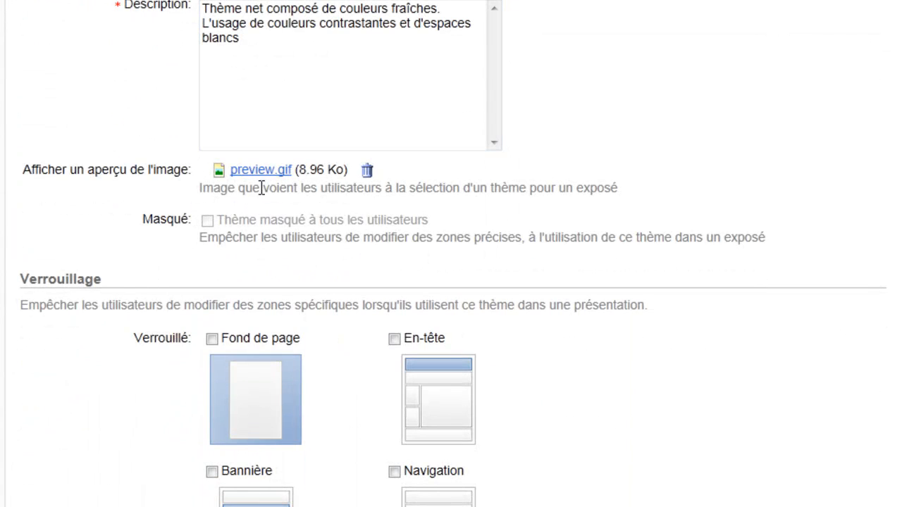
pyautogui.scroll(-3, 286, 282)
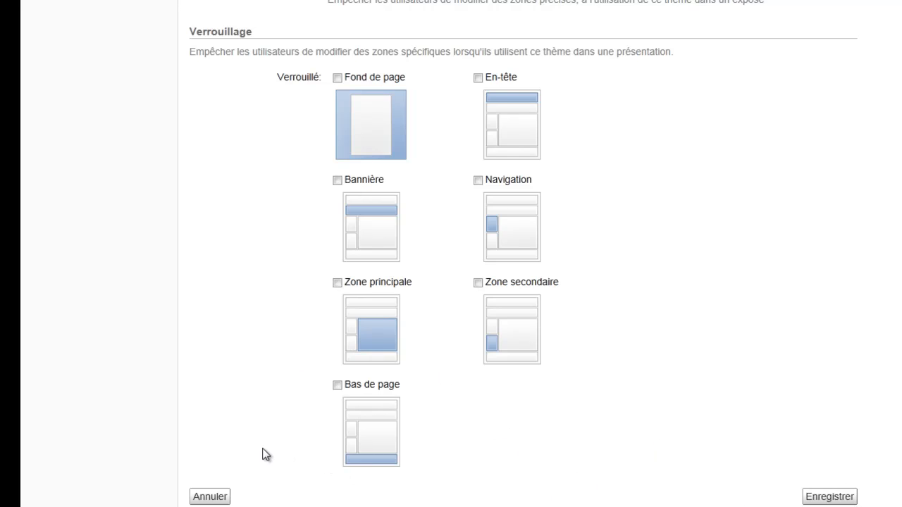
pyautogui.scroll(5, 376, 355)
pyautogui.scroll(-5, 375, 356)
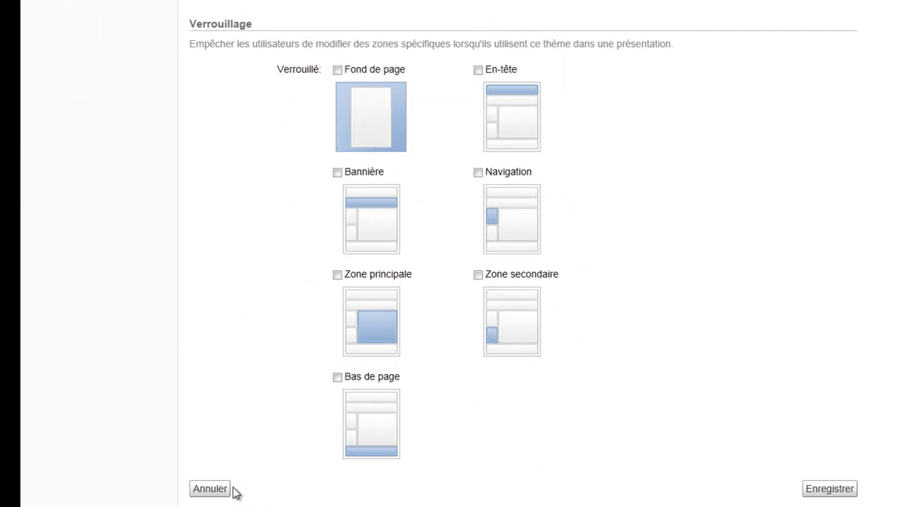
pyautogui.click(208, 489)
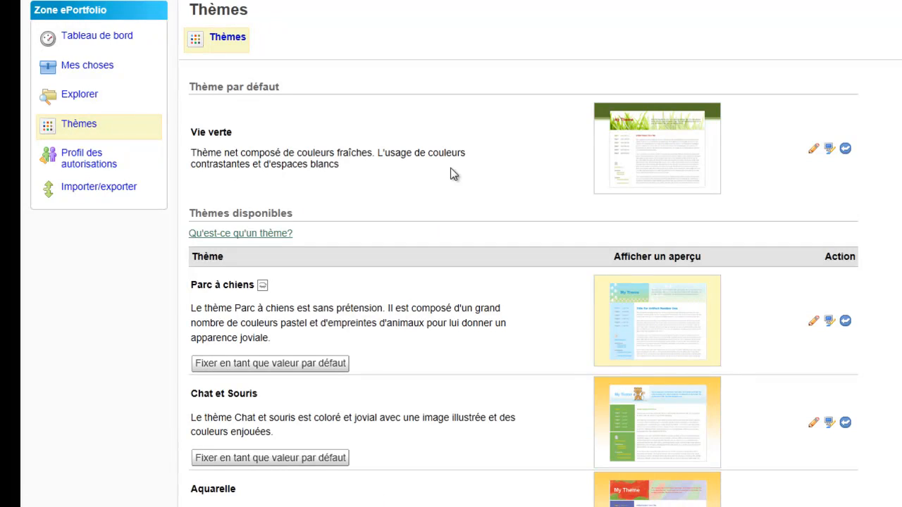
# Step: Open the presentation "ePortfolio photos de fleurs" from Mes choses for editing and go to its theme settings
pyautogui.click(86, 69)
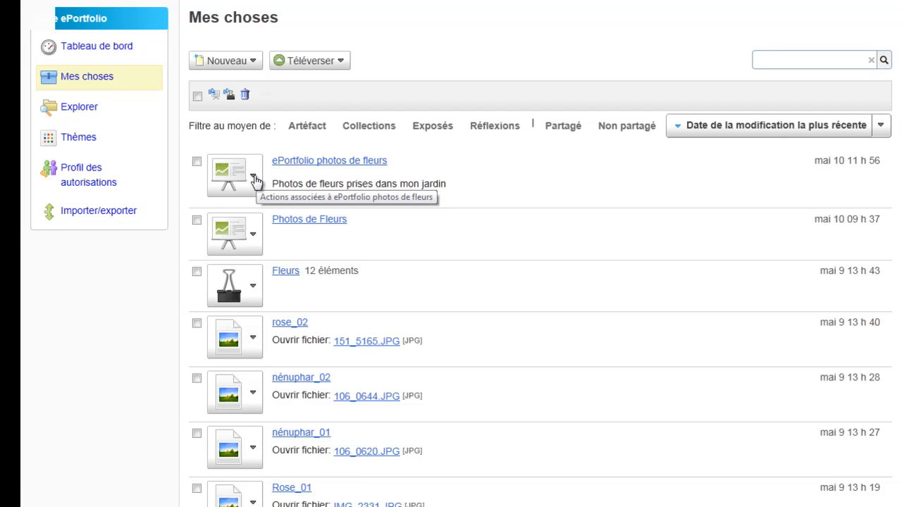
pyautogui.click(253, 178)
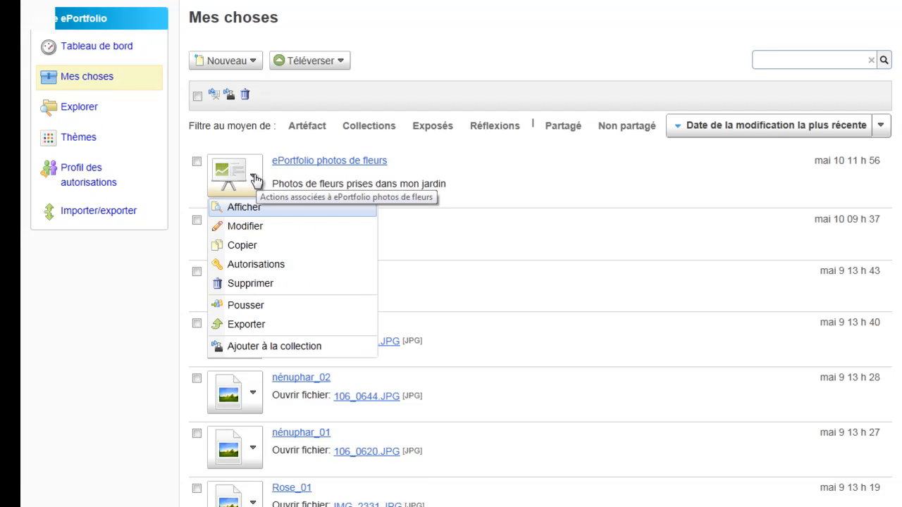
pyautogui.click(248, 230)
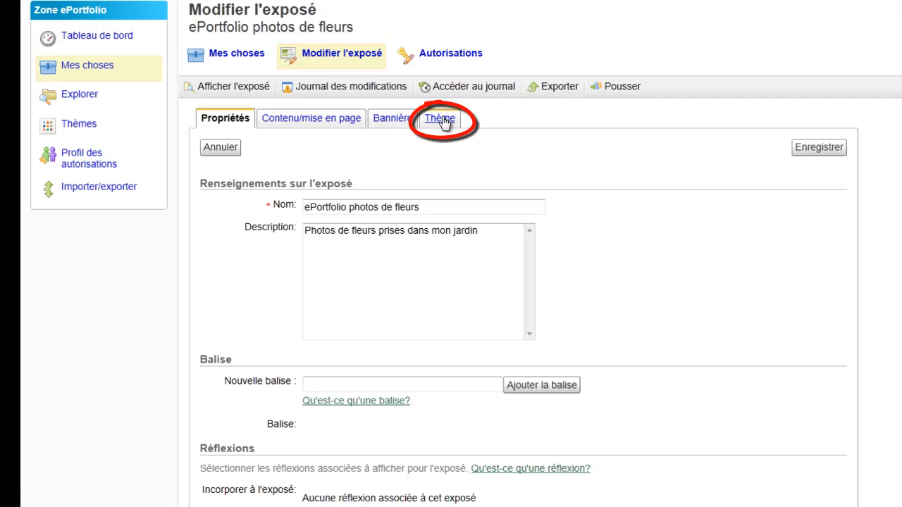
pyautogui.click(443, 121)
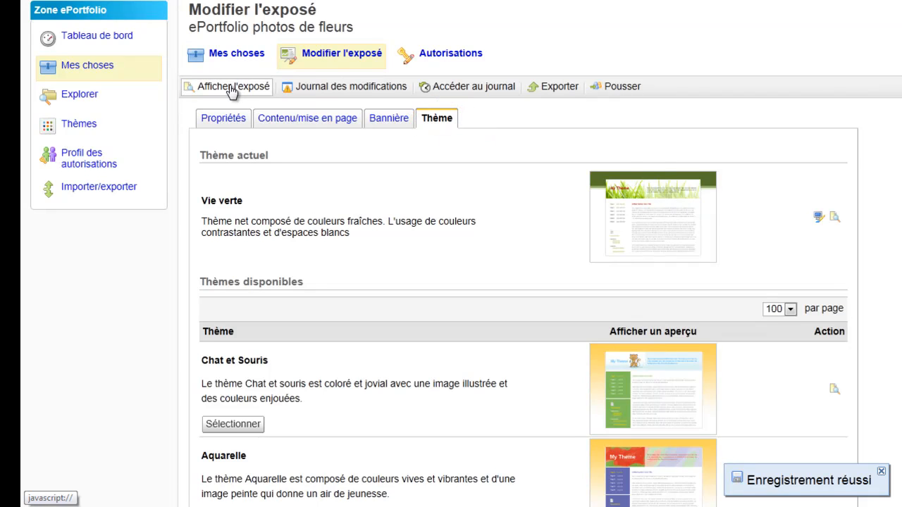
# Step: Preview the presentation in a wider window, visit its Pivoines, Echinacea and Roses pages, and close the preview
pyautogui.click(233, 92)
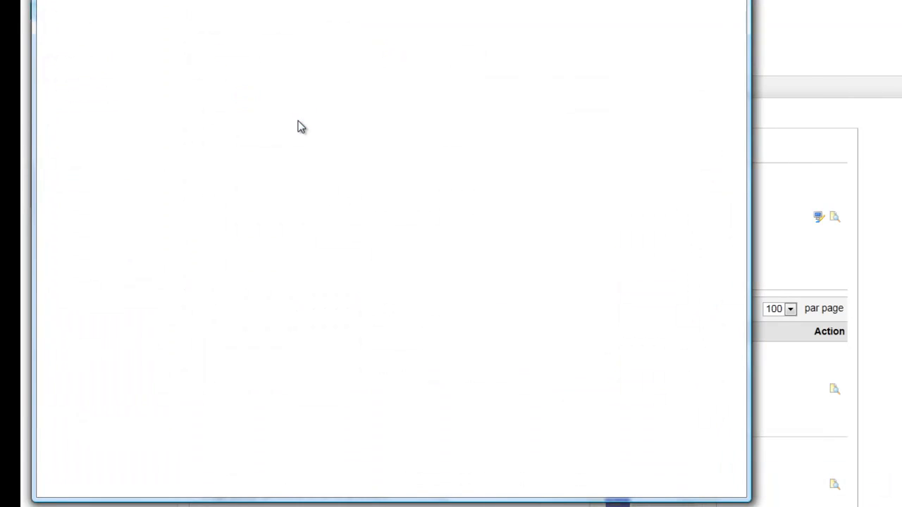
pyautogui.moveTo(751, 170); pyautogui.dragTo(860, 189)
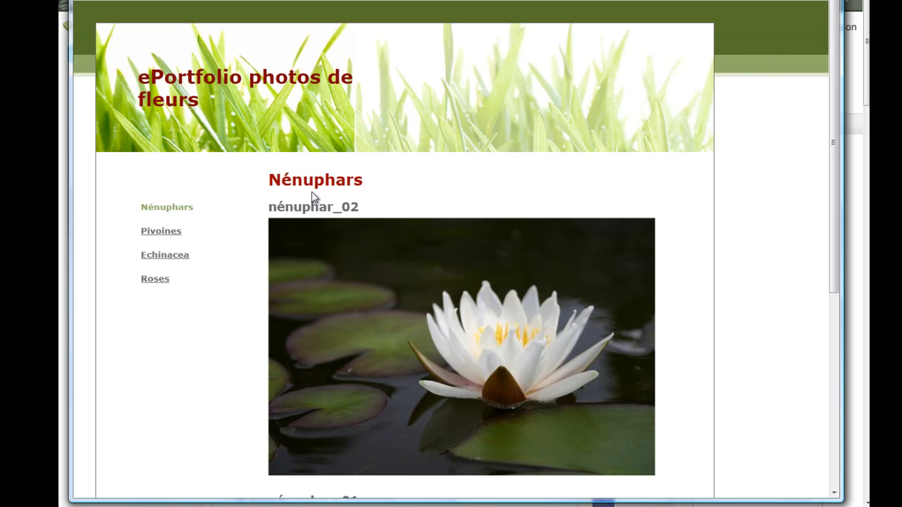
pyautogui.click(164, 232)
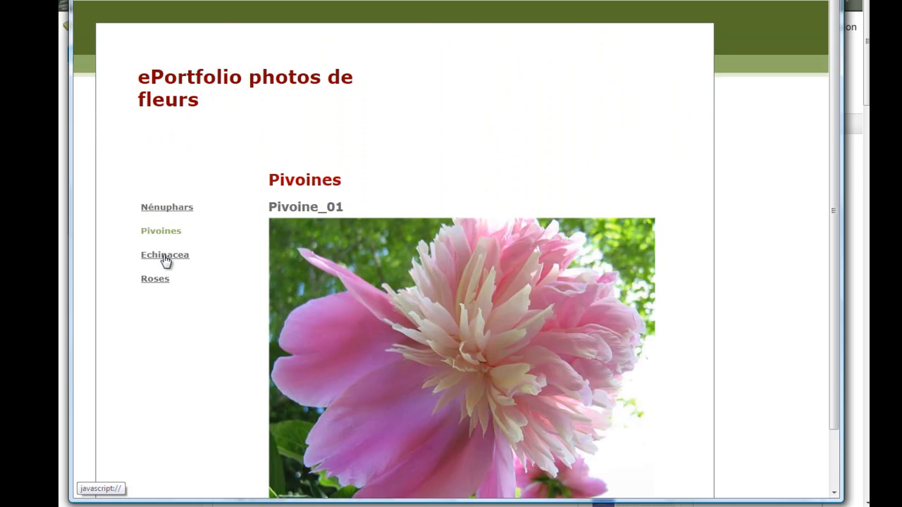
pyautogui.click(165, 257)
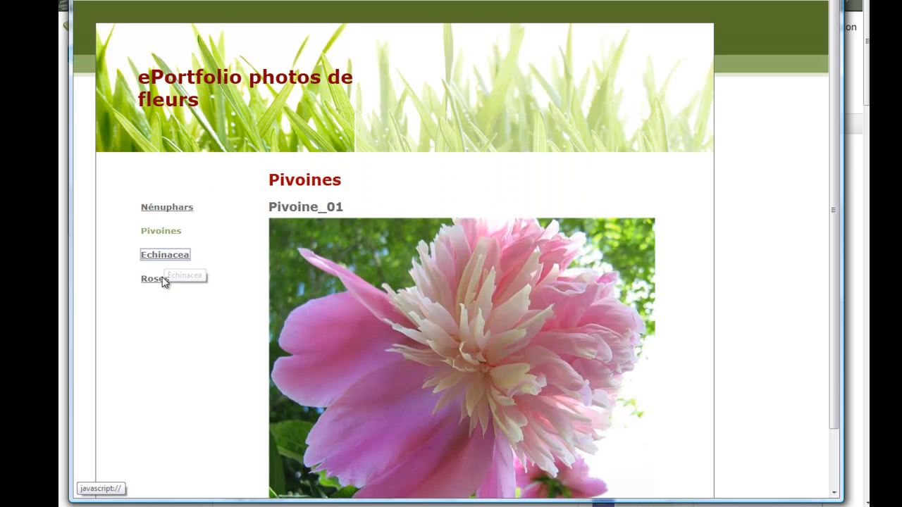
pyautogui.click(158, 280)
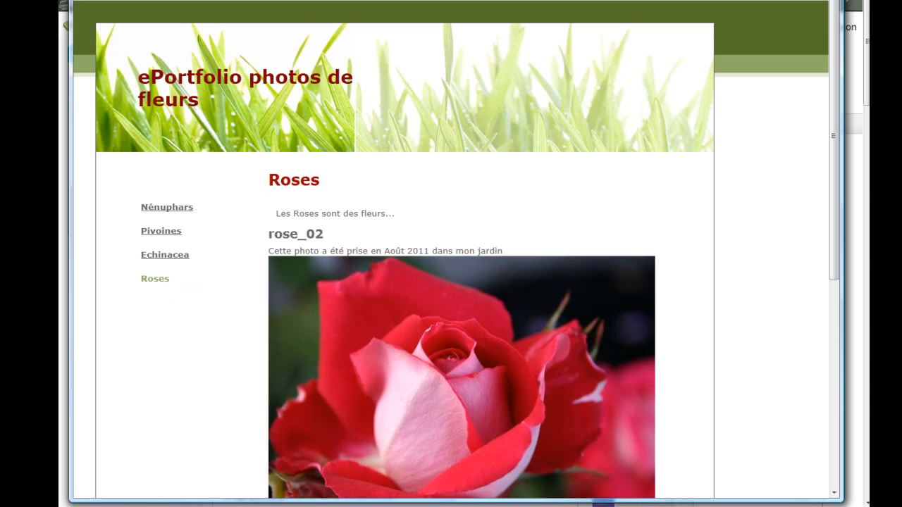
pyautogui.click(829, 1)
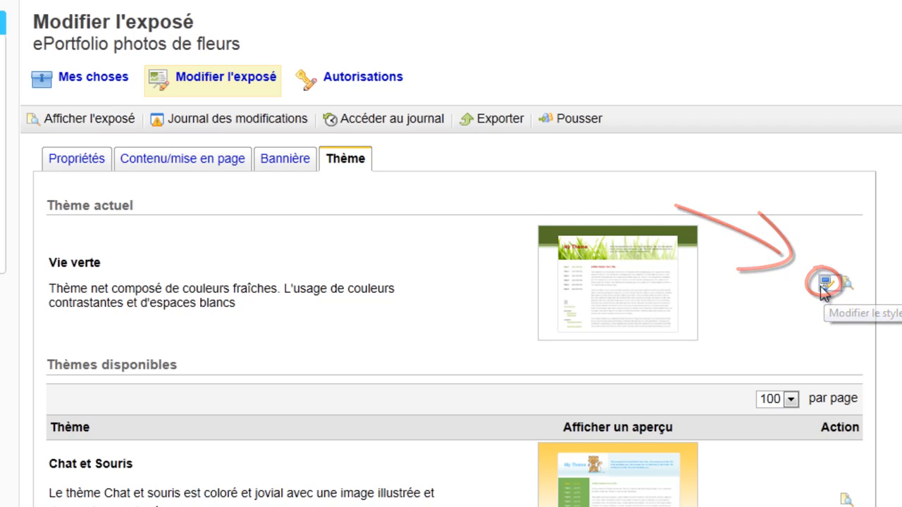
# Step: Open the style editor for the current theme Vie verte and review the header image and banner image styles
pyautogui.click(826, 285)
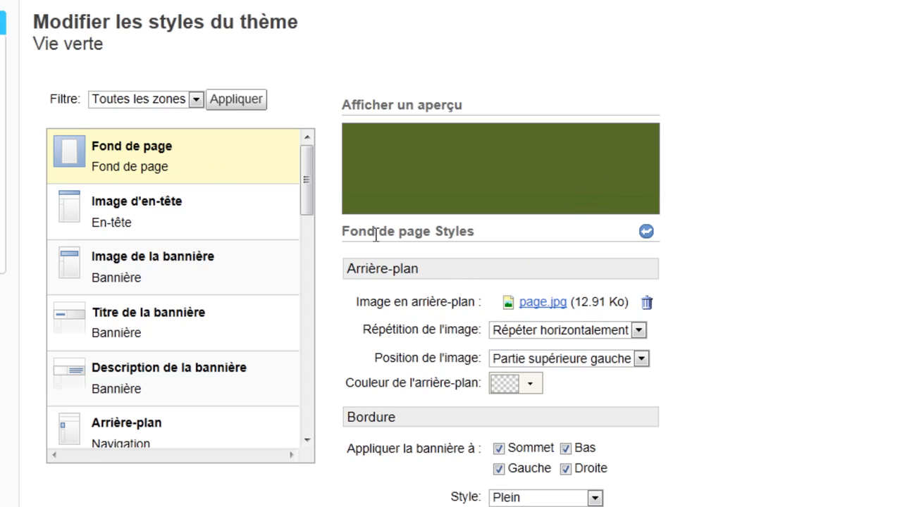
pyautogui.click(141, 213)
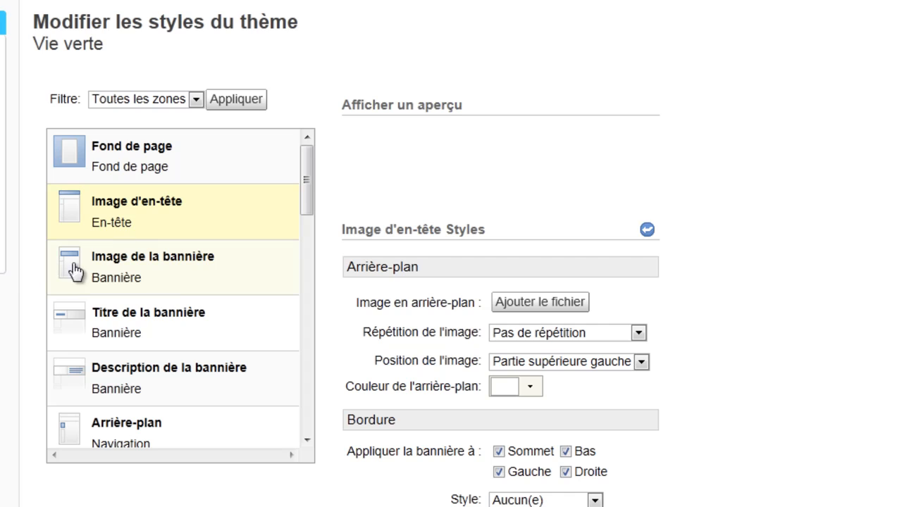
pyautogui.click(145, 262)
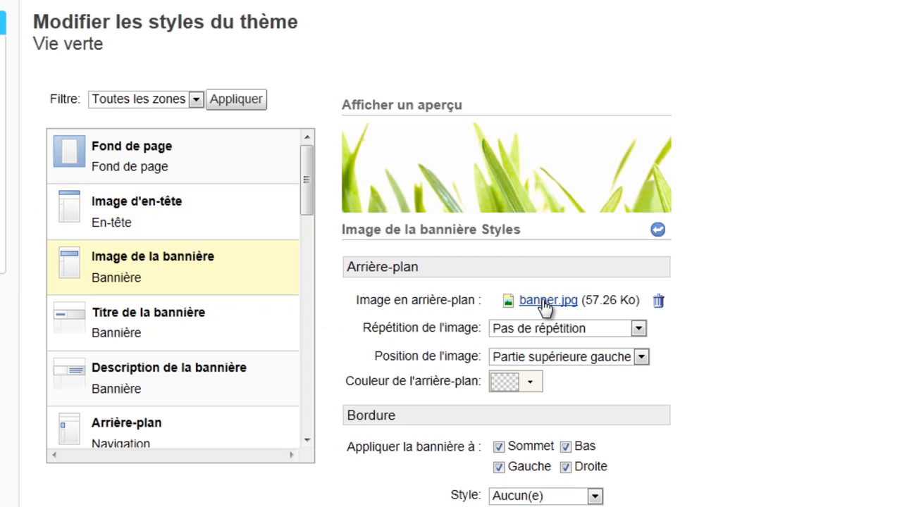
# Step: Change the banner title's font colour to dark green and save the theme styles
pyautogui.click(129, 325)
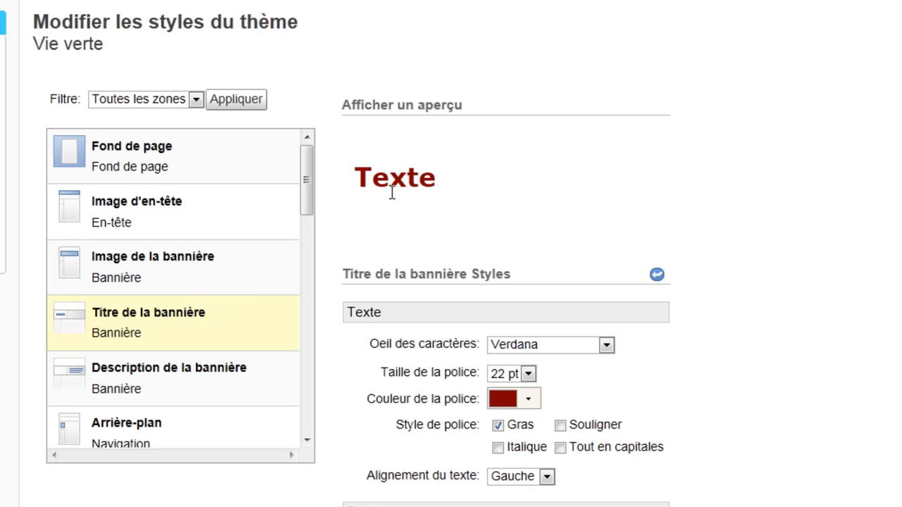
pyautogui.click(611, 345)
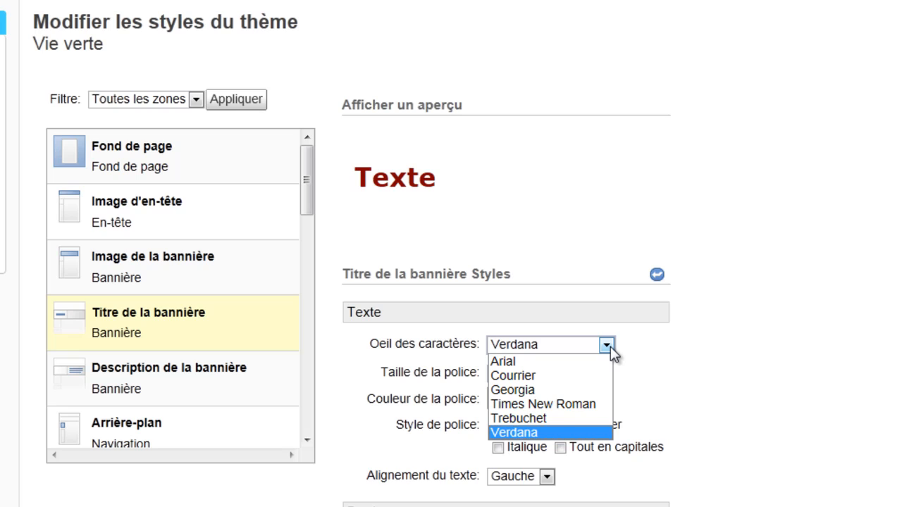
pyautogui.click(610, 346)
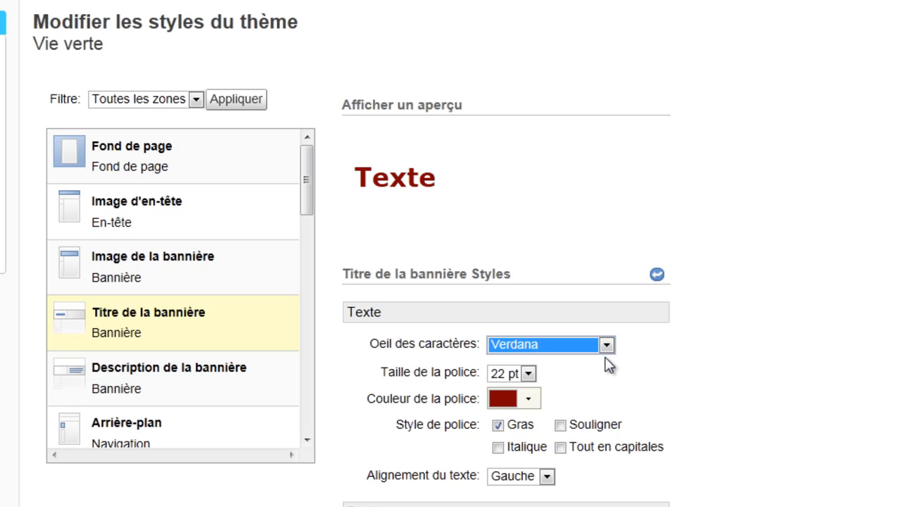
pyautogui.click(534, 406)
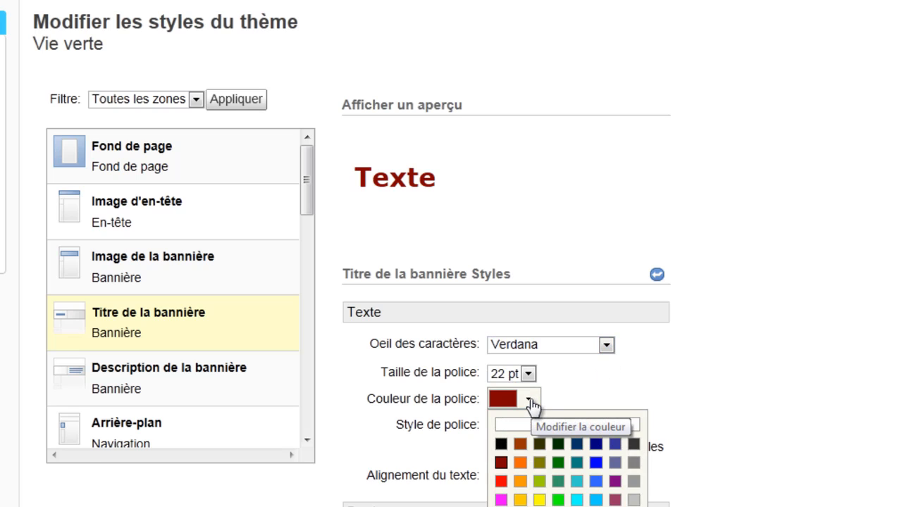
pyautogui.click(558, 446)
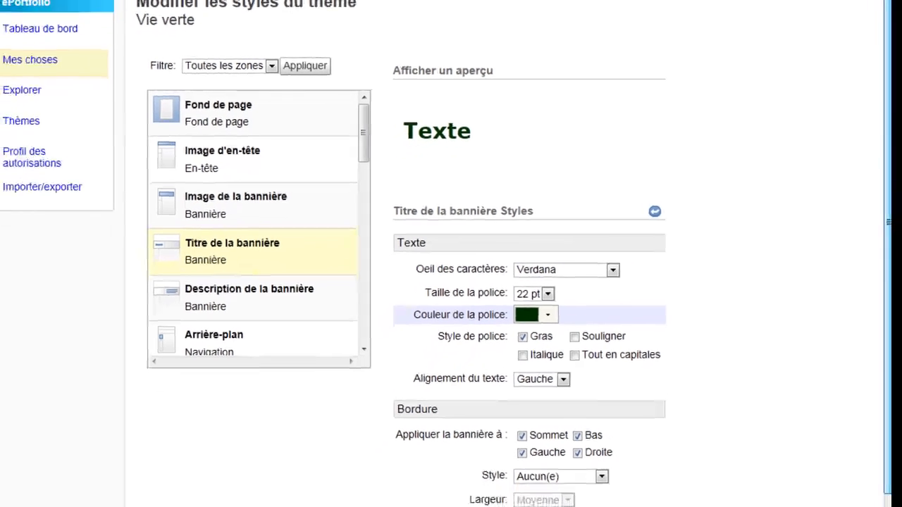
pyautogui.click(810, 495)
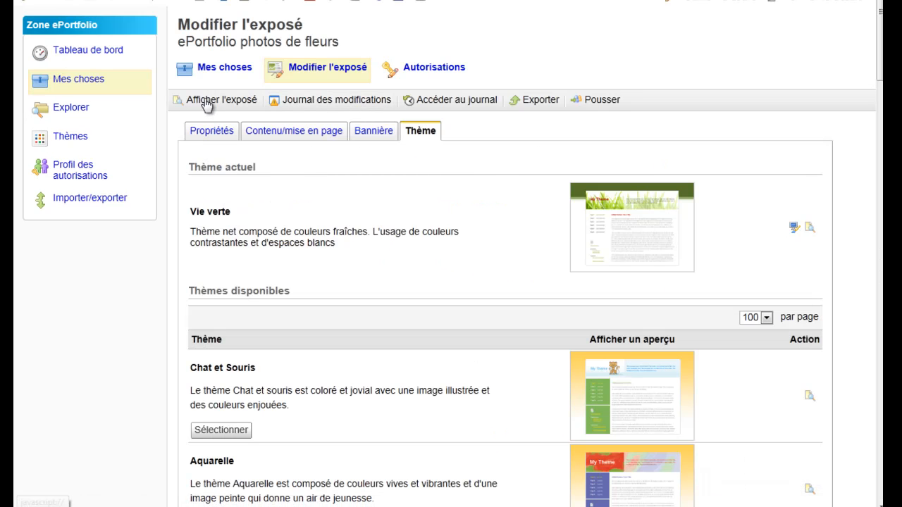
# Step: Preview the presentation again to check the banner title on the Pivoines, Nénuphars, Echinacea and Roses pages, and close it
pyautogui.click(210, 103)
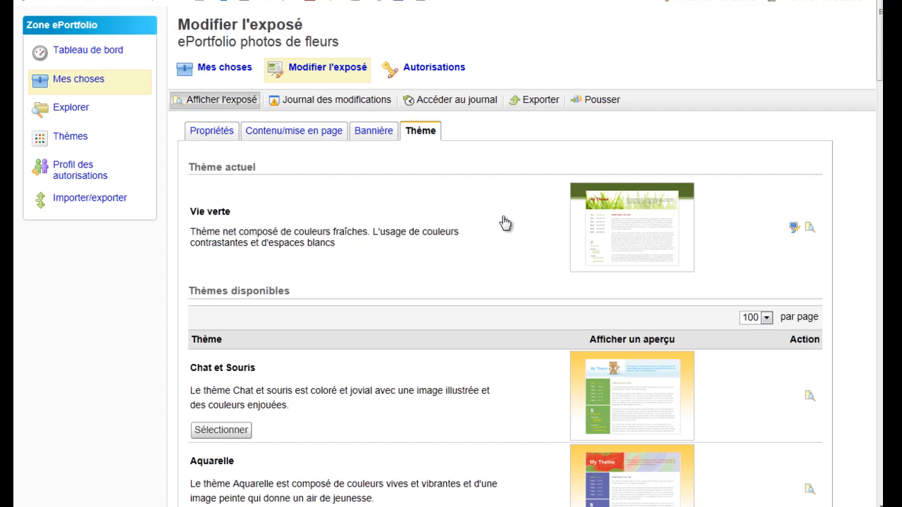
pyautogui.click(219, 100)
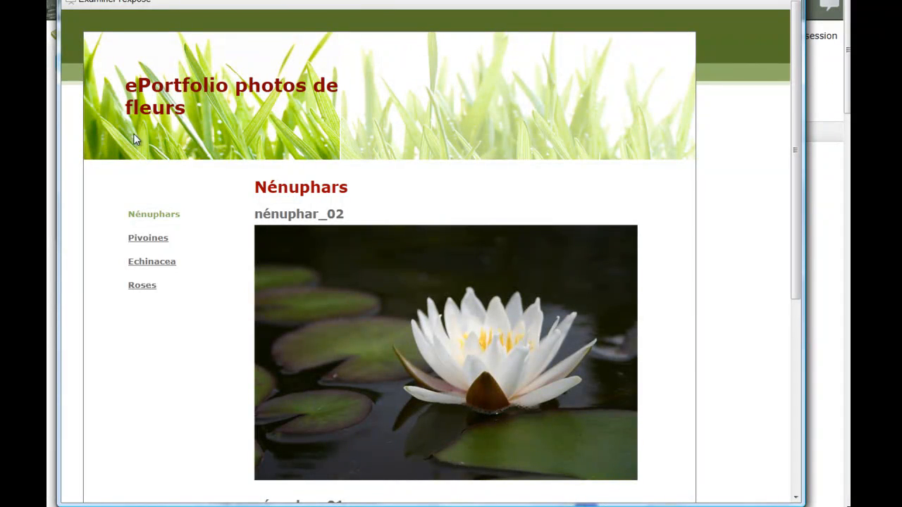
pyautogui.click(143, 238)
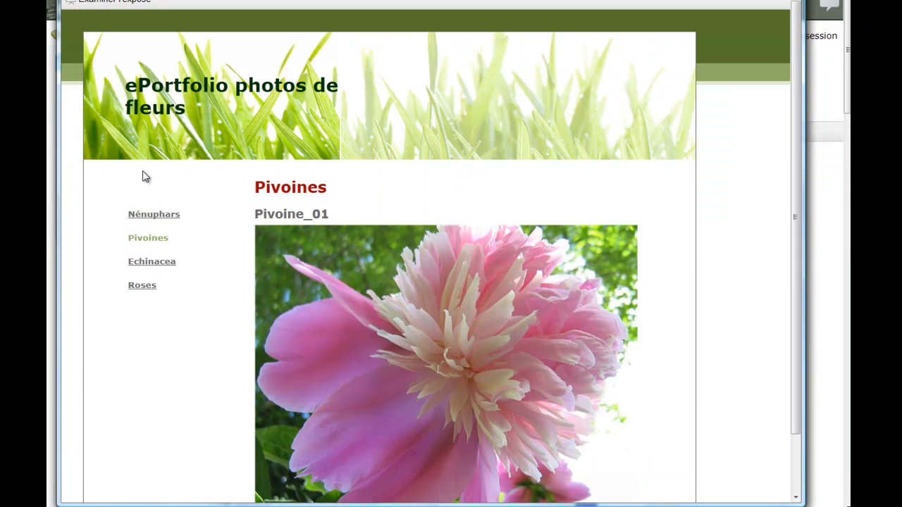
pyautogui.click(166, 216)
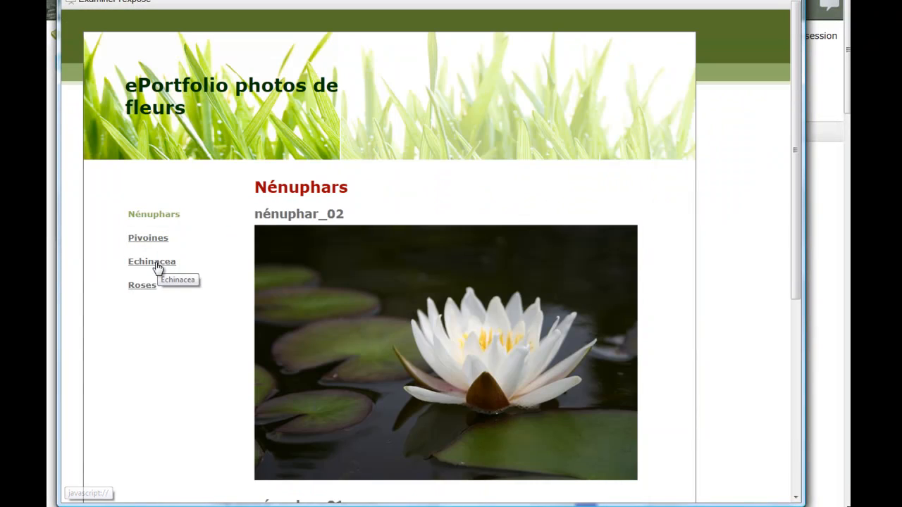
pyautogui.click(157, 265)
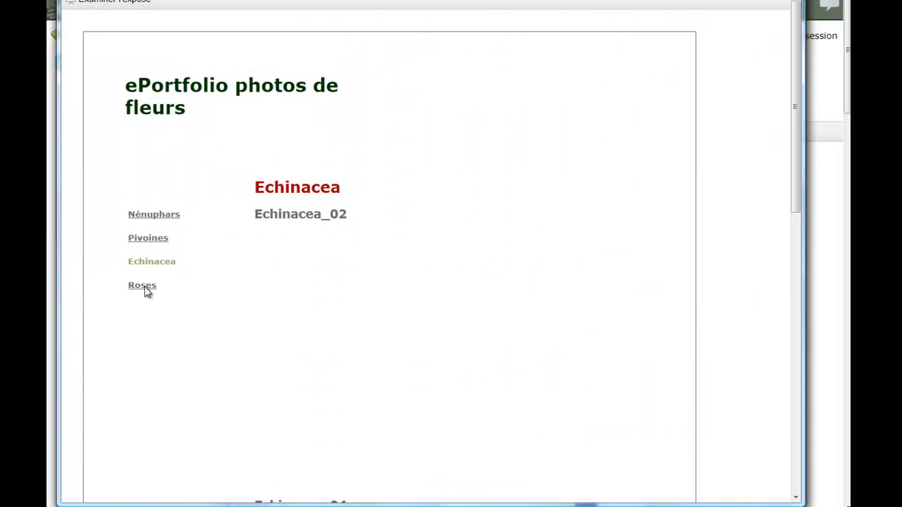
pyautogui.click(144, 286)
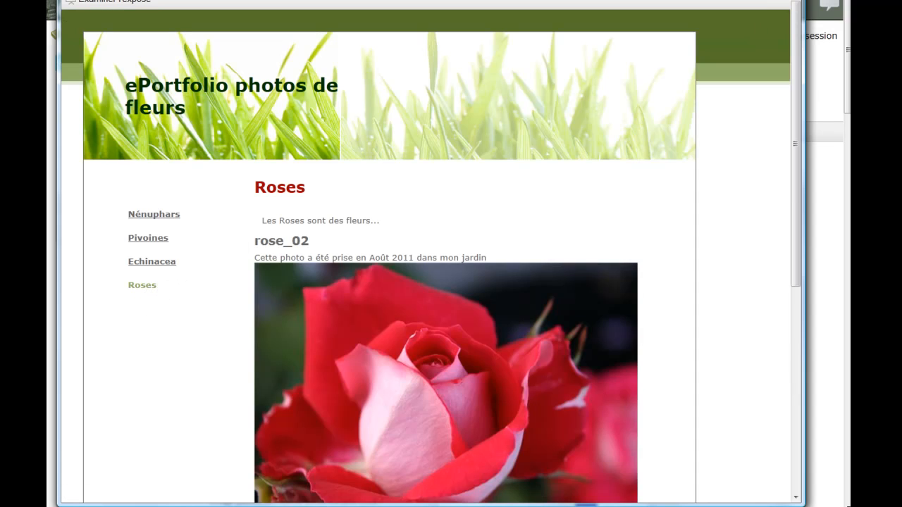
pyautogui.click(791, 1)
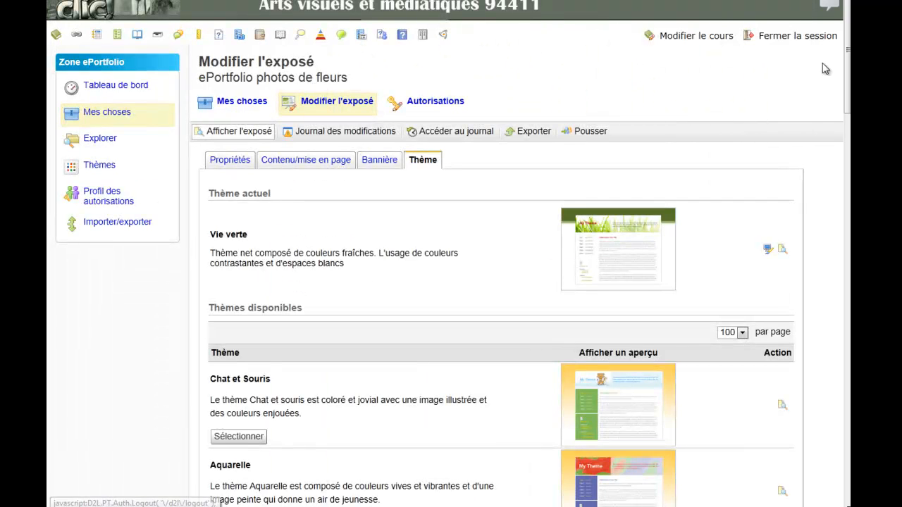
# Step: Reopen the Vie verte style editor and browse the list of theme elements down to the secondary zone
pyautogui.click(768, 251)
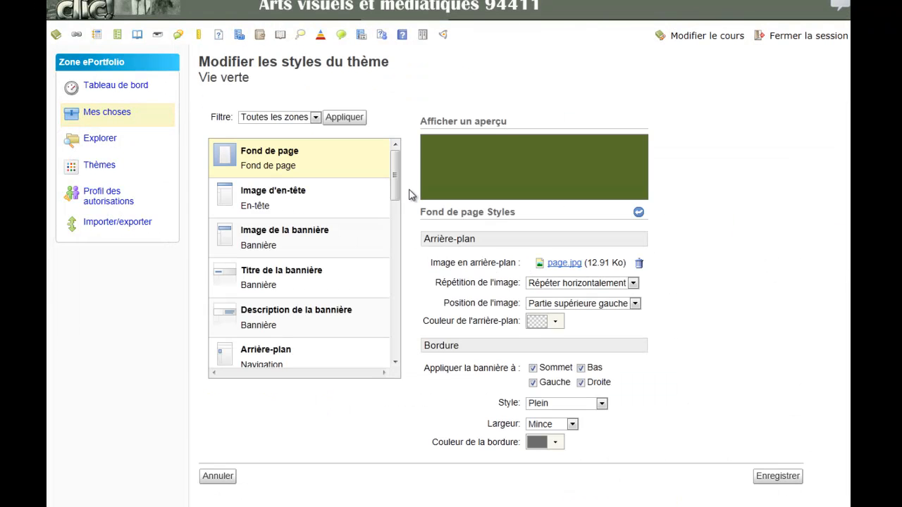
pyautogui.moveTo(395, 202); pyautogui.dragTo(399, 175)
pyautogui.moveTo(396, 186); pyautogui.dragTo(404, 329)
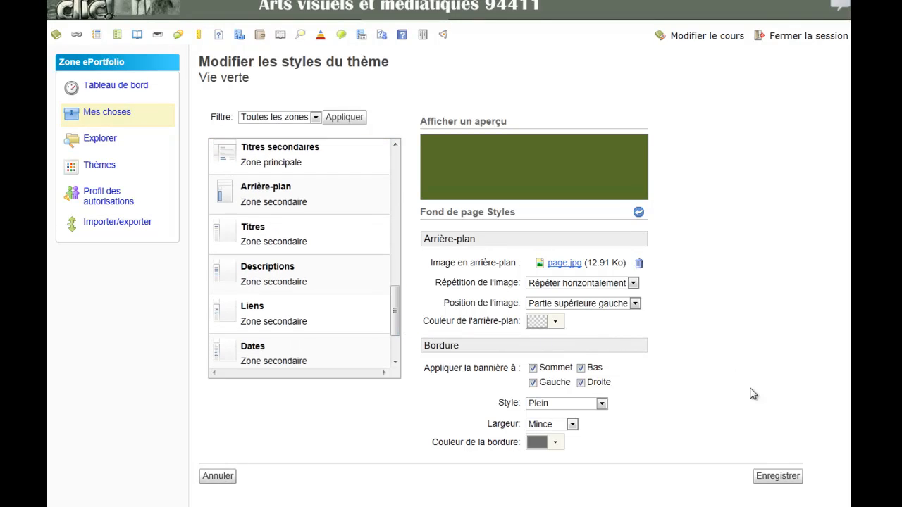